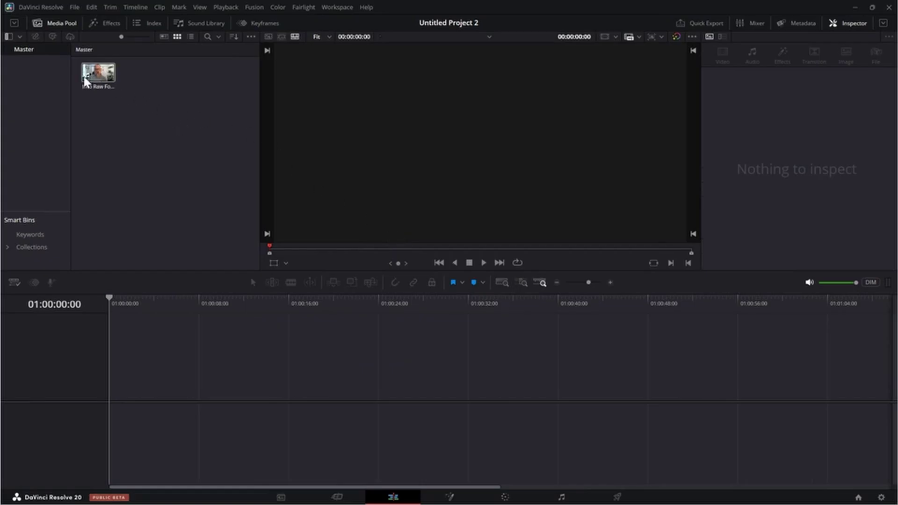
# - Drag Into Raw Footage.mp4 onto a new Timeline 1, then glance at the Cut page before returning to Edit
pyautogui.click(97, 73)
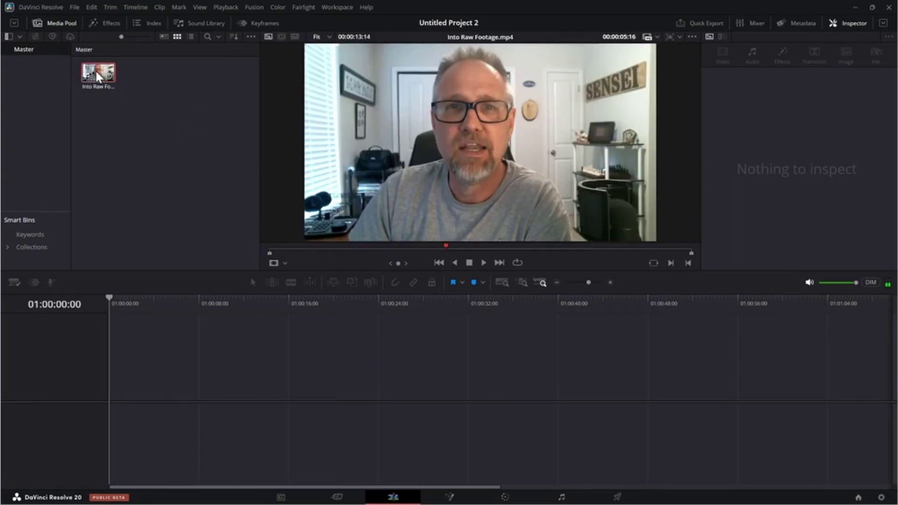
pyautogui.moveTo(95, 69); pyautogui.dragTo(111, 388)
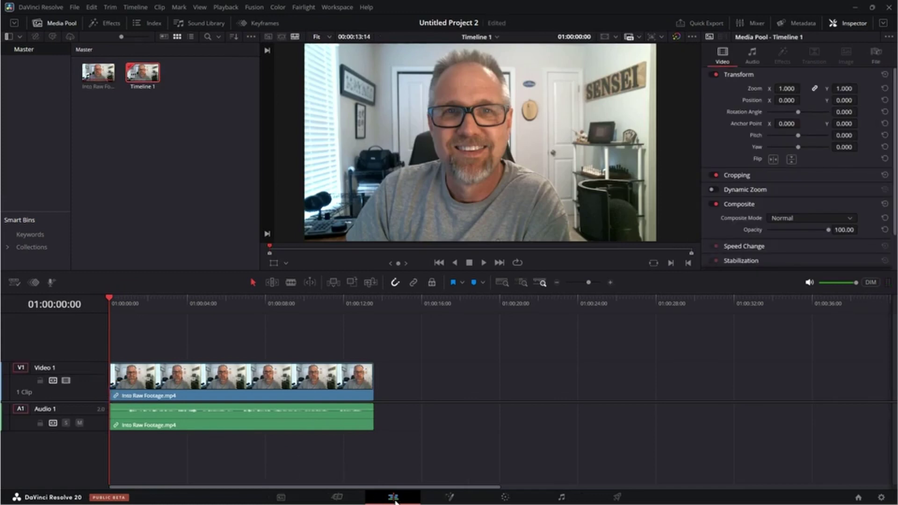
pyautogui.click(341, 501)
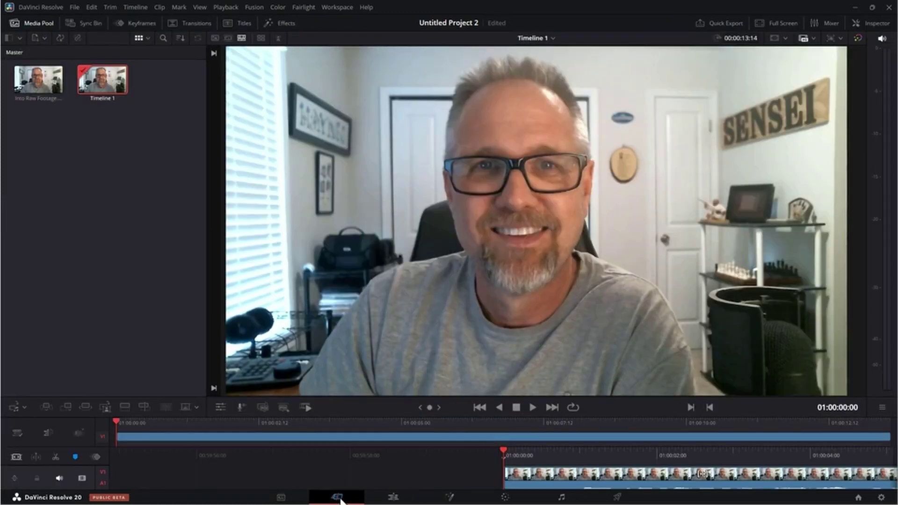
pyautogui.click(393, 498)
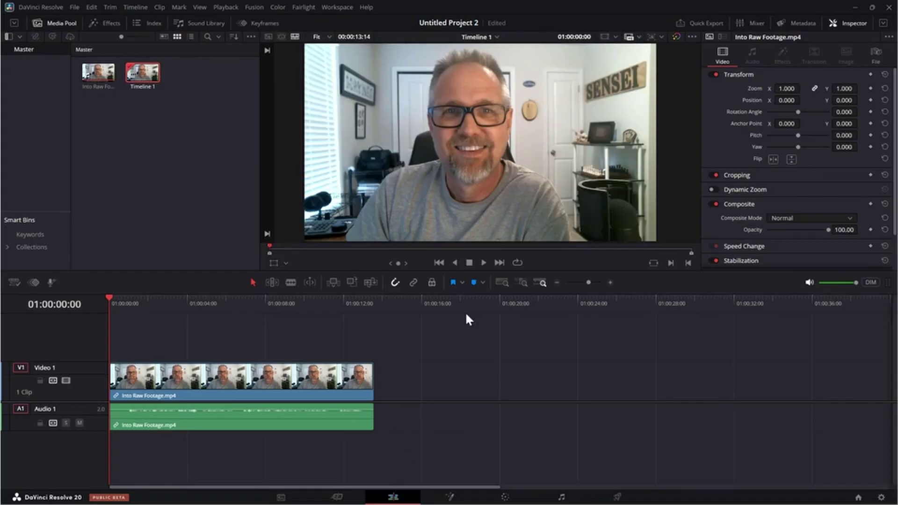
# - Play the intro, rewatch from 01:00:01:04, and stop at 01:00:04:17 where the filler begins
pyautogui.click(483, 261)
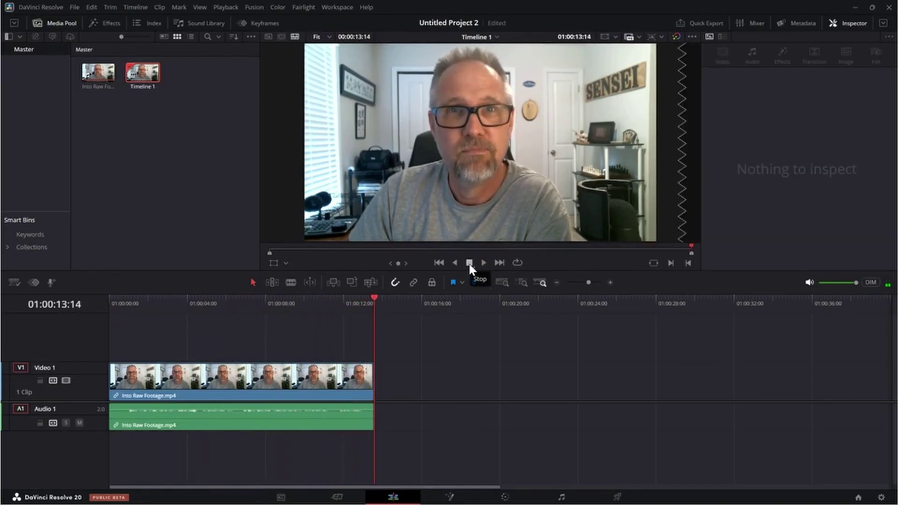
pyautogui.click(164, 305)
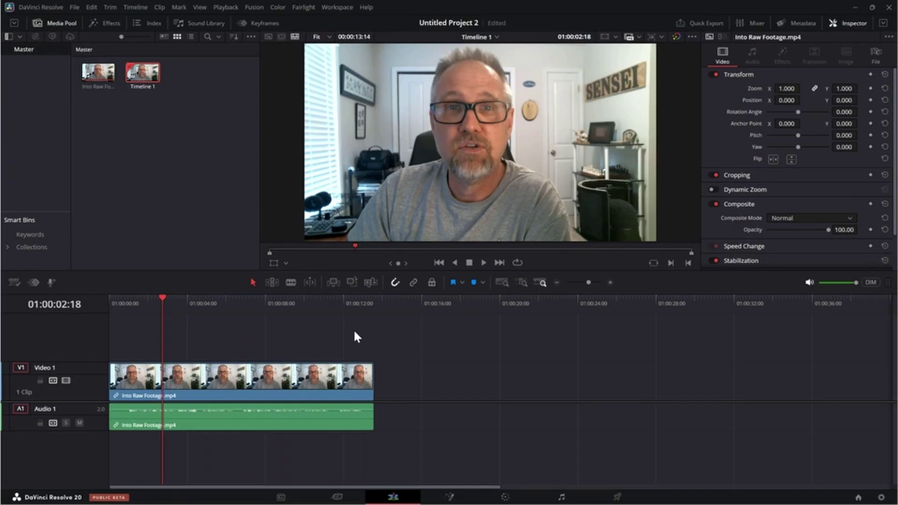
pyautogui.click(132, 300)
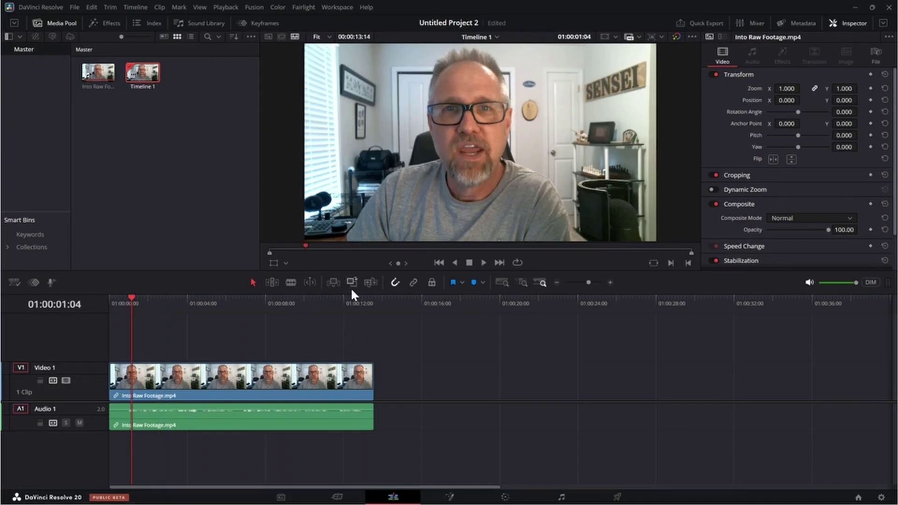
pyautogui.click(483, 263)
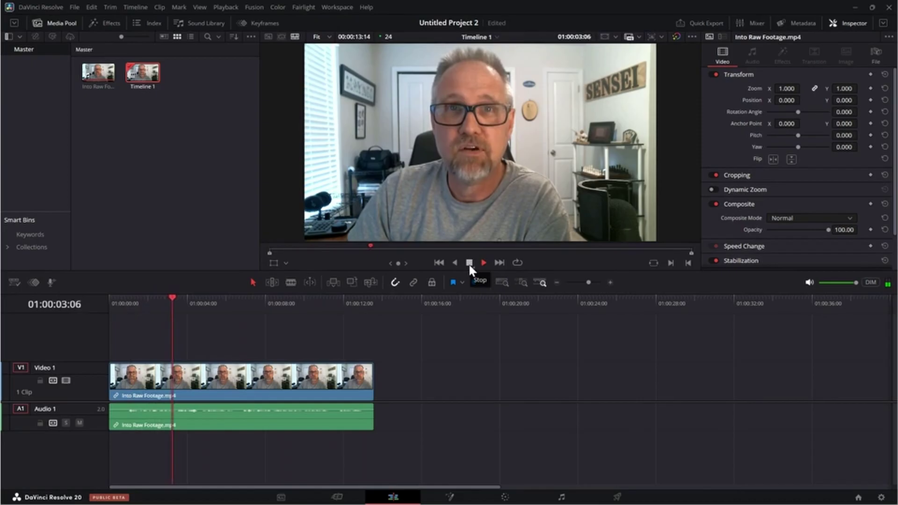
pyautogui.click(469, 266)
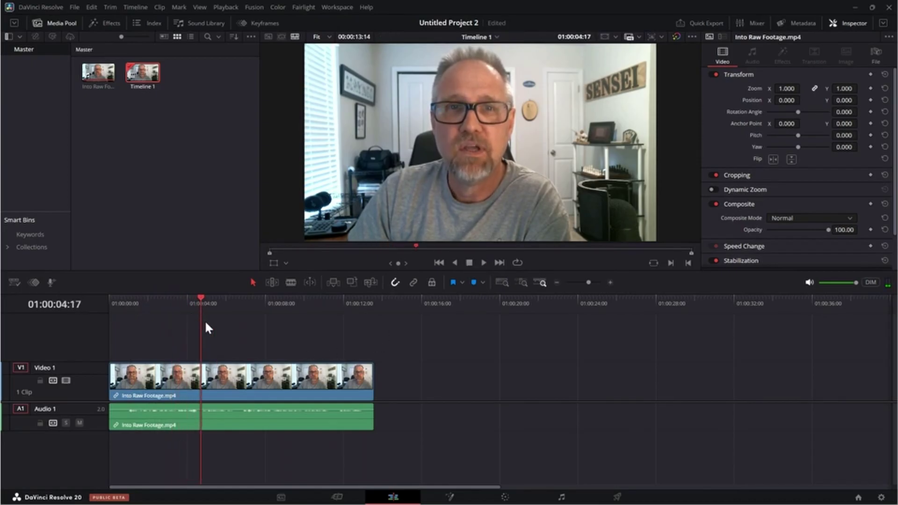
# - Blade-cut the intro clip's video and audio at 01:00:04:17
pyautogui.click(290, 283)
pyautogui.click(209, 382)
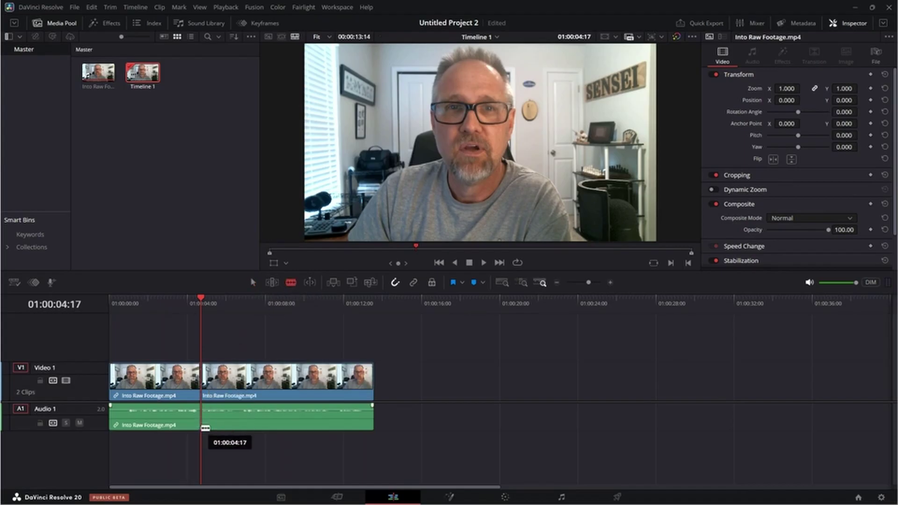
pyautogui.click(208, 418)
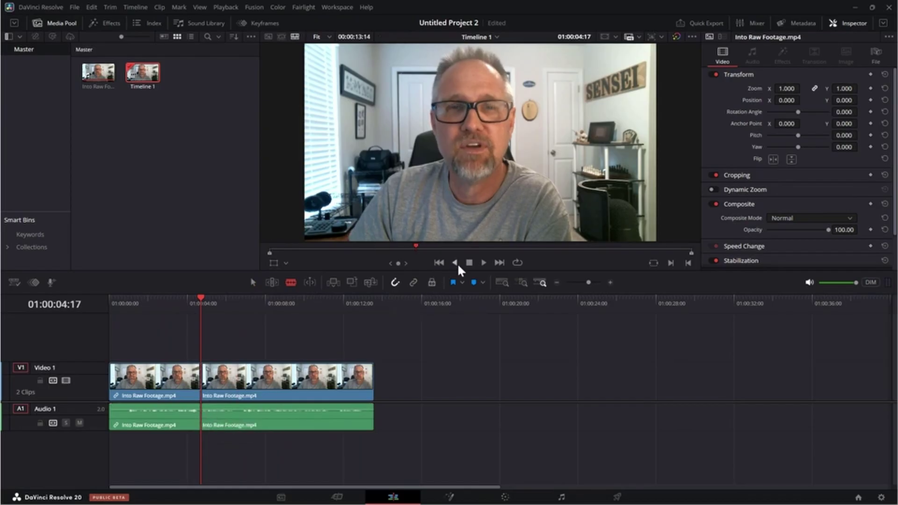
# - Play to where the filler line ends, then select the second part with the Selection tool
pyautogui.click(483, 263)
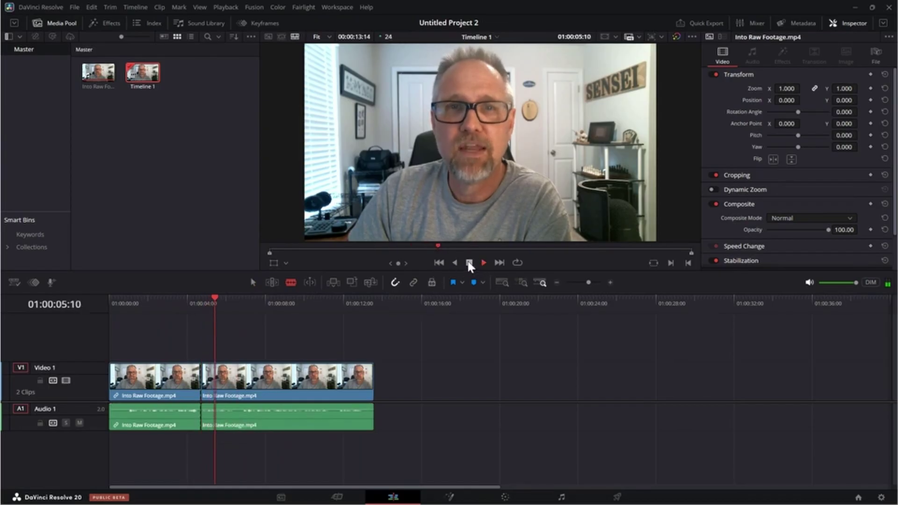
pyautogui.click(469, 263)
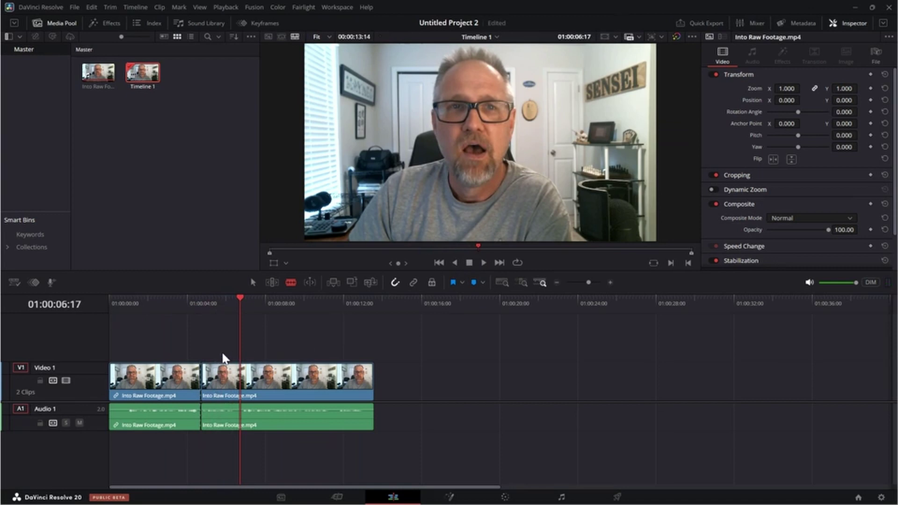
pyautogui.press('a')
pyautogui.click(237, 395)
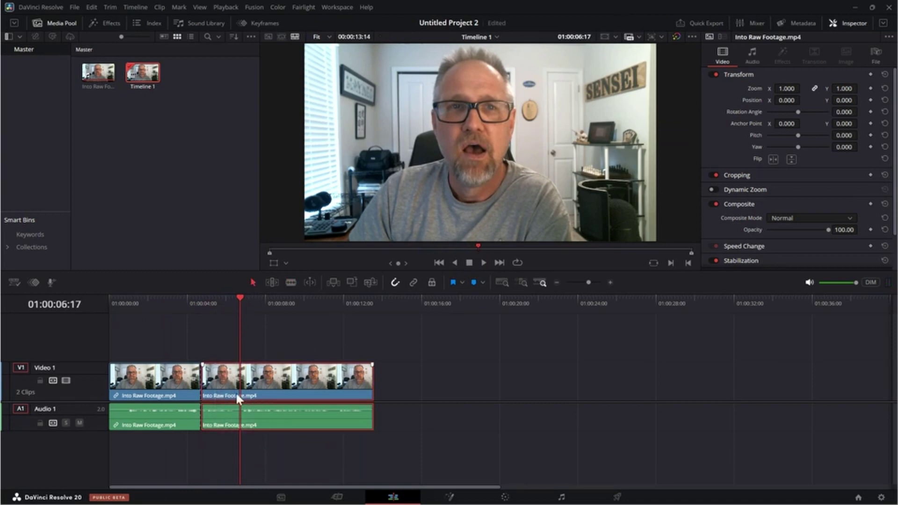
pyautogui.moveTo(202, 378)
pyautogui.mouseDown()
pyautogui.moveTo(240, 378)
pyautogui.moveTo(217, 382)
pyautogui.mouseUp()
pyautogui.press('Up')
pyautogui.hotkey('ctrl', '=')
pyautogui.hotkey('ctrl', '=')
pyautogui.hotkey('ctrl', '=')
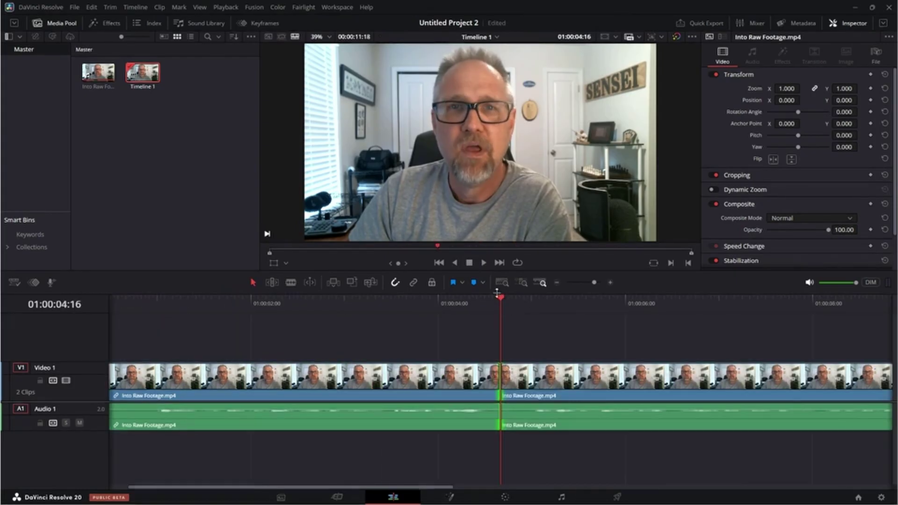
pyautogui.click(294, 304)
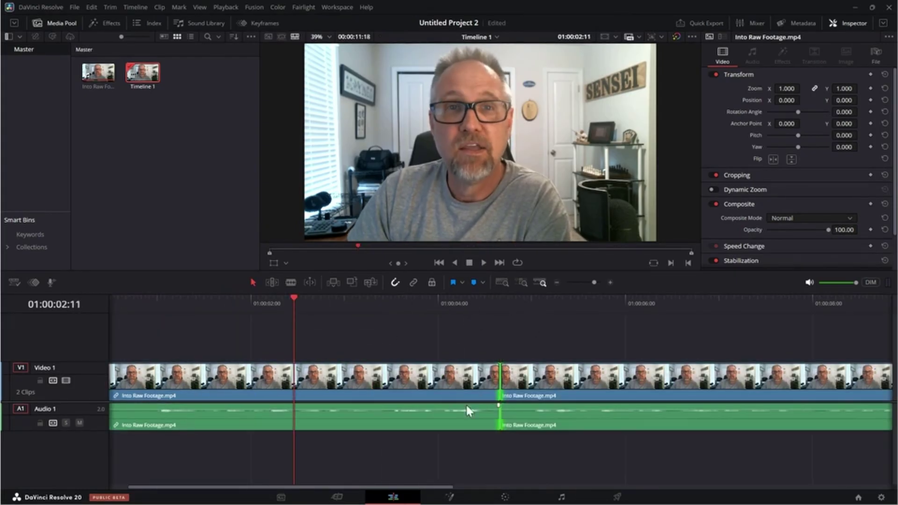
pyautogui.click(484, 263)
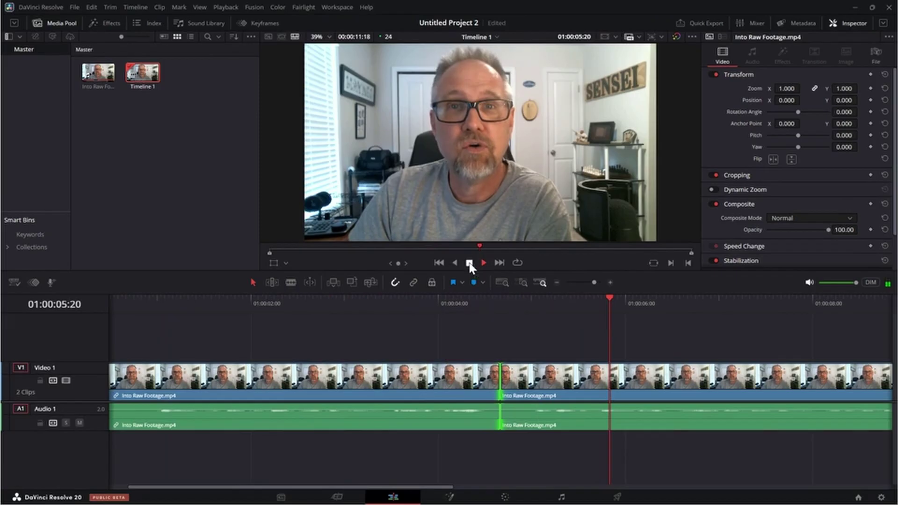
pyautogui.click(469, 263)
pyautogui.click(493, 300)
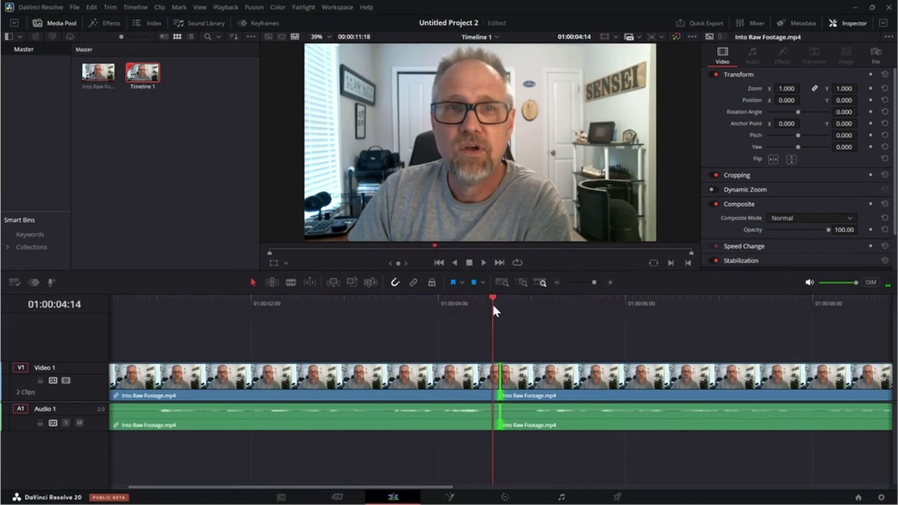
pyautogui.press('Right')
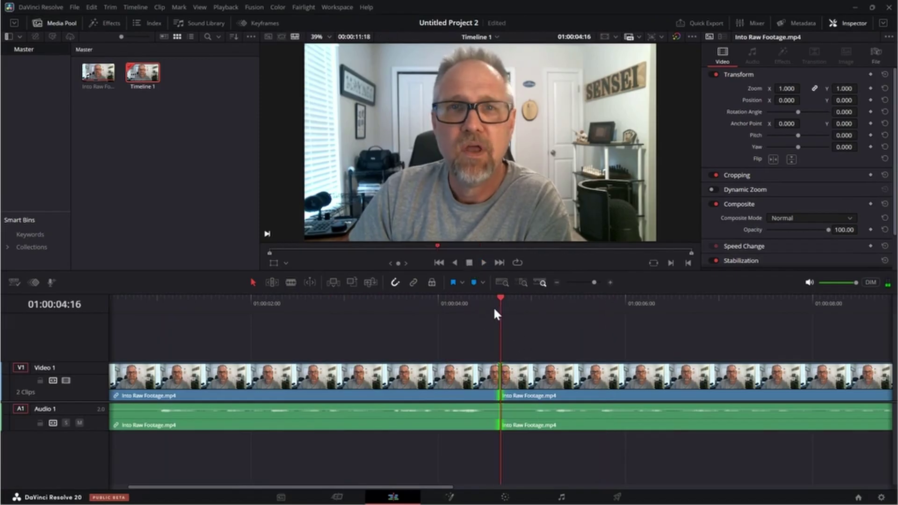
pyautogui.press('Right')
pyautogui.press('Left')
pyautogui.press('Right')
pyautogui.press('Left')
pyautogui.press('Left')
pyautogui.press('Left')
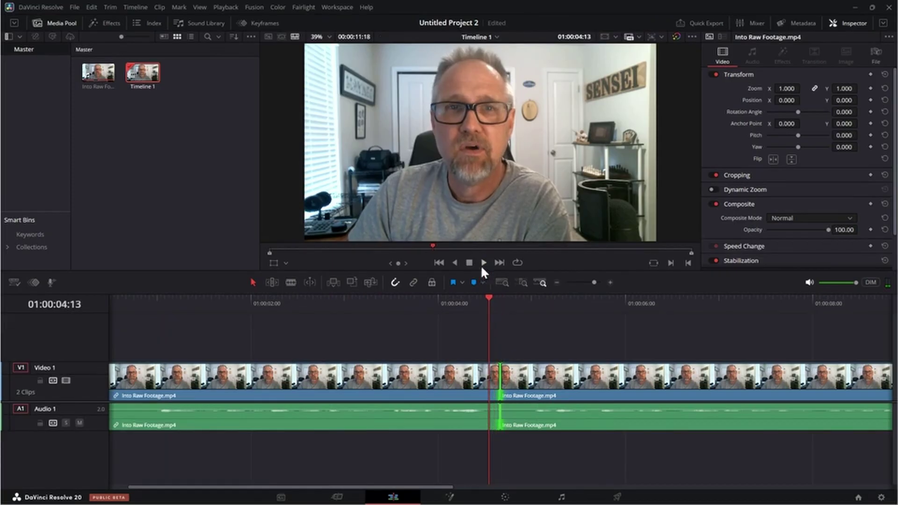
# - Drop the Smooth Cut video transition onto the Video 1 jump cut
pyautogui.click(100, 23)
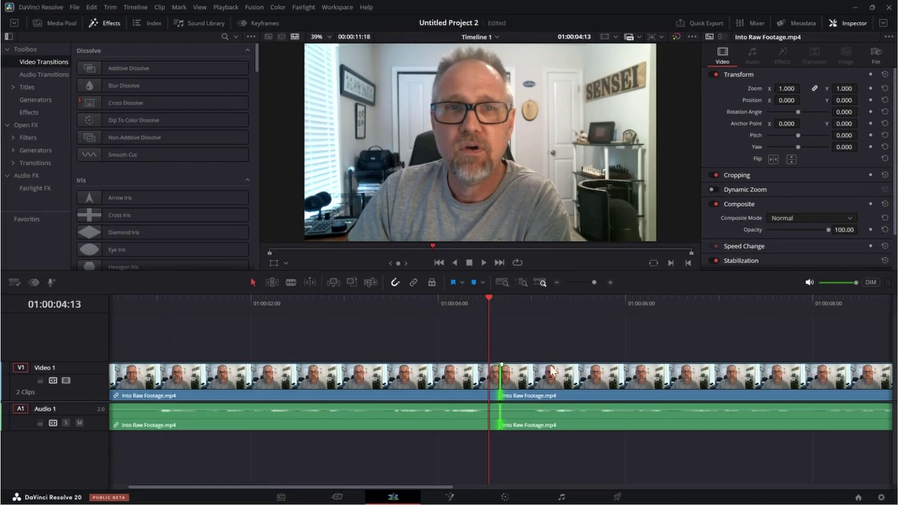
pyautogui.moveTo(117, 152); pyautogui.dragTo(501, 382)
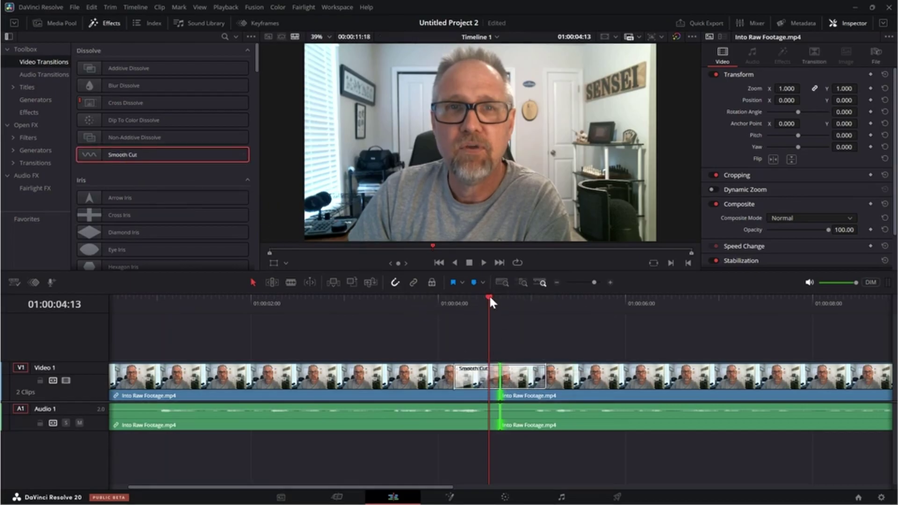
pyautogui.moveTo(489, 298)
pyautogui.mouseDown()
pyautogui.moveTo(420, 299)
pyautogui.moveTo(521, 297)
pyautogui.moveTo(480, 297)
pyautogui.moveTo(499, 296)
pyautogui.mouseUp()
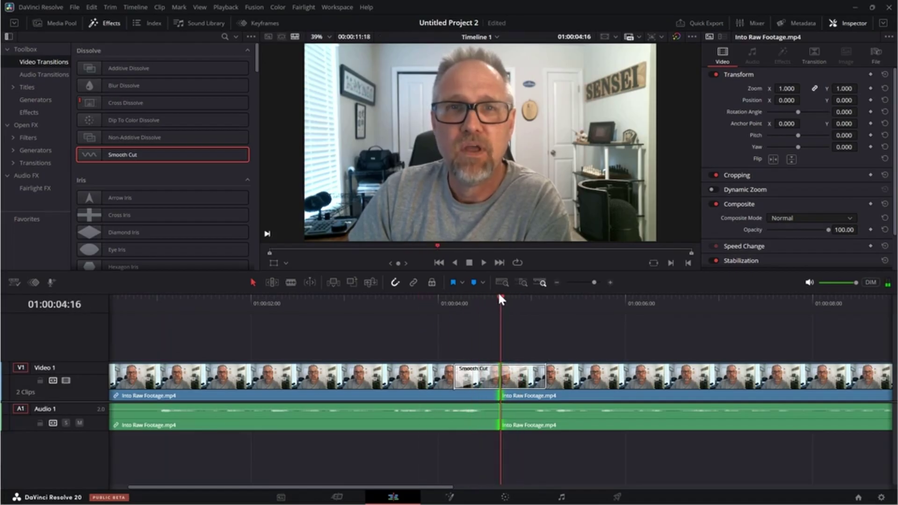
# - Shorten the Smooth Cut transition to 0.5 seconds and scrub through to preview it
pyautogui.click(455, 378)
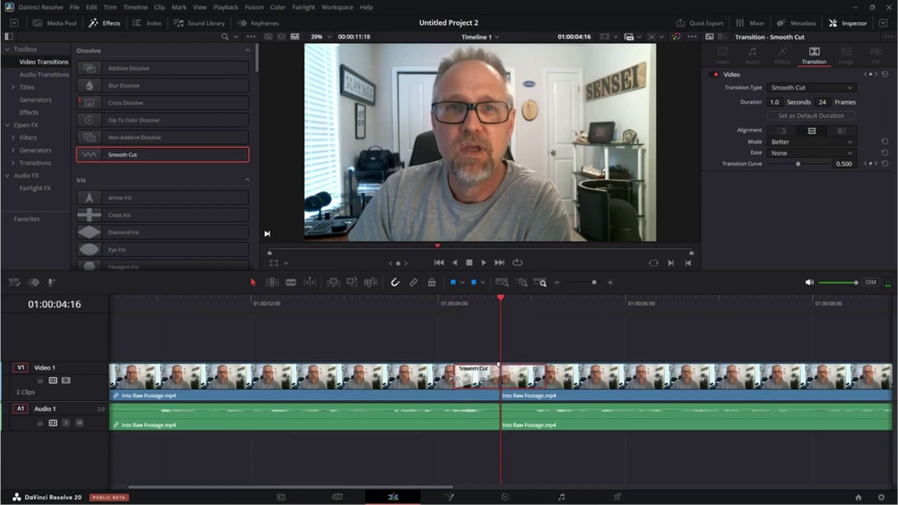
pyautogui.moveTo(454, 378); pyautogui.dragTo(477, 378)
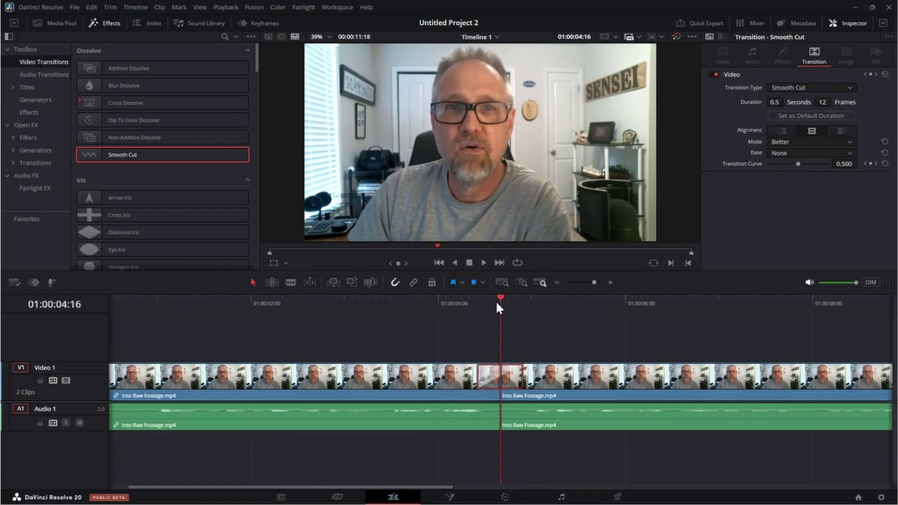
pyautogui.moveTo(501, 302); pyautogui.dragTo(318, 302)
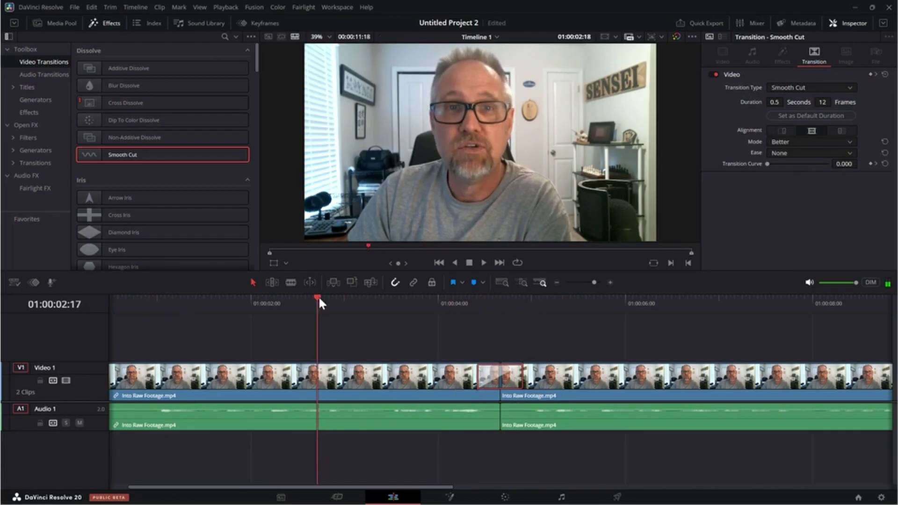
pyautogui.click(484, 263)
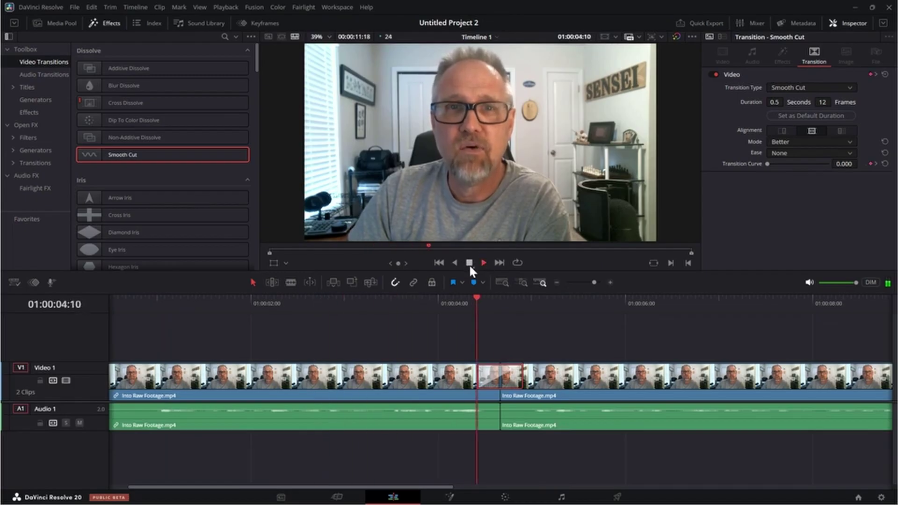
pyautogui.click(469, 263)
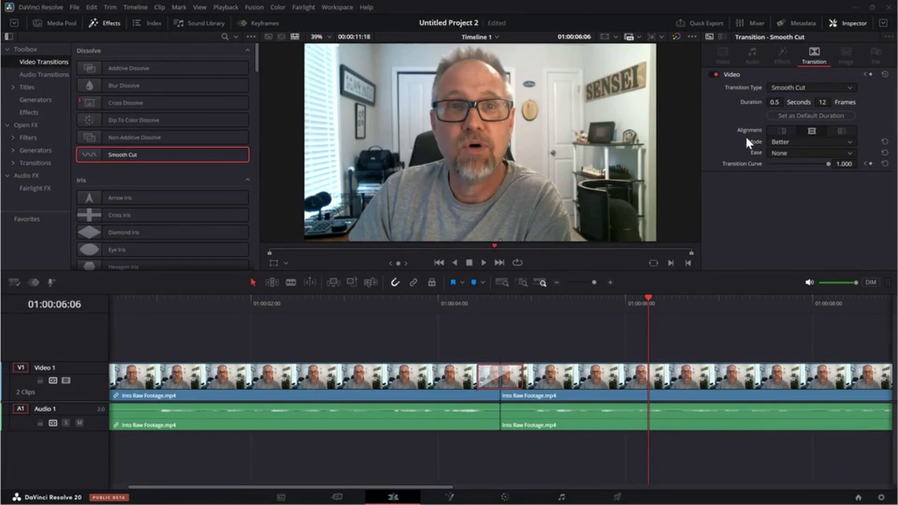
pyautogui.click(785, 141)
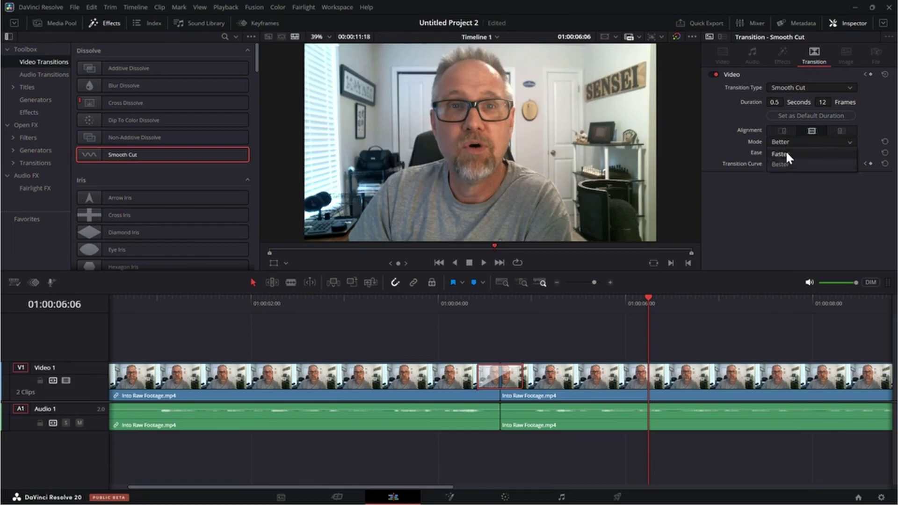
pyautogui.click(785, 164)
pyautogui.click(781, 88)
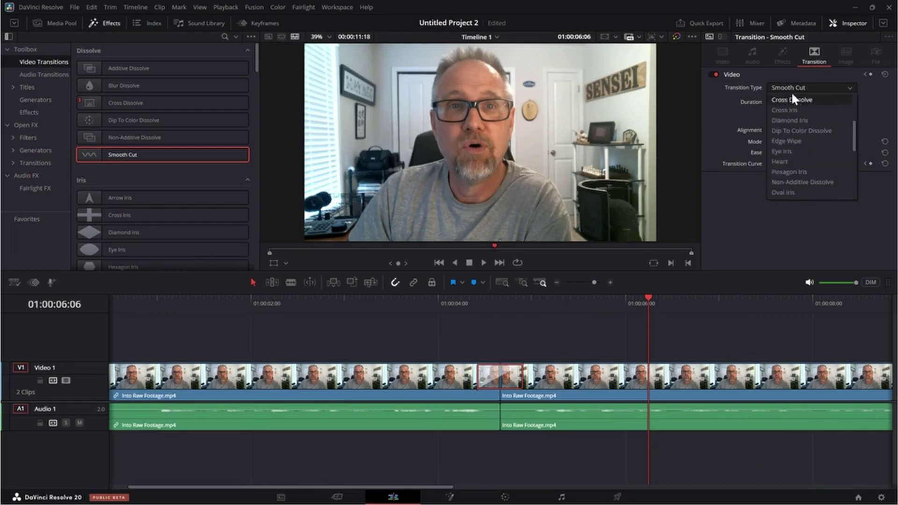
pyautogui.click(793, 88)
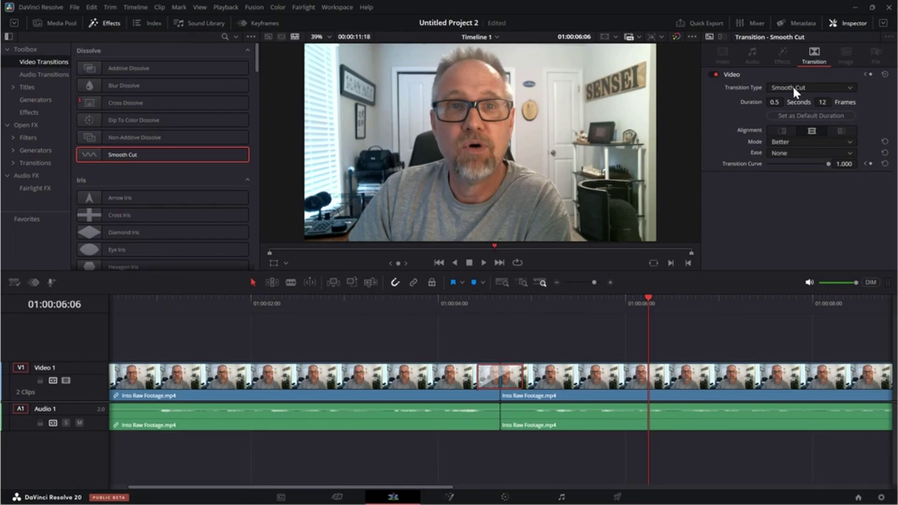
pyautogui.click(780, 151)
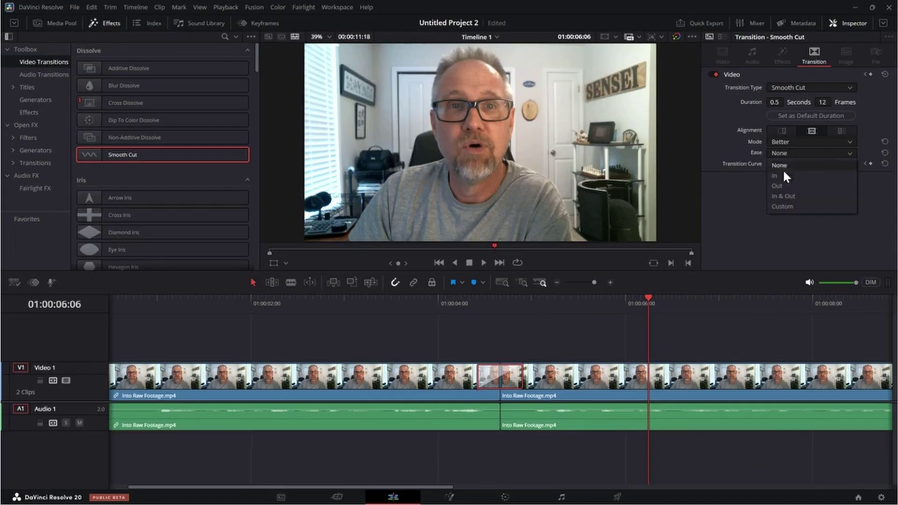
pyautogui.click(720, 129)
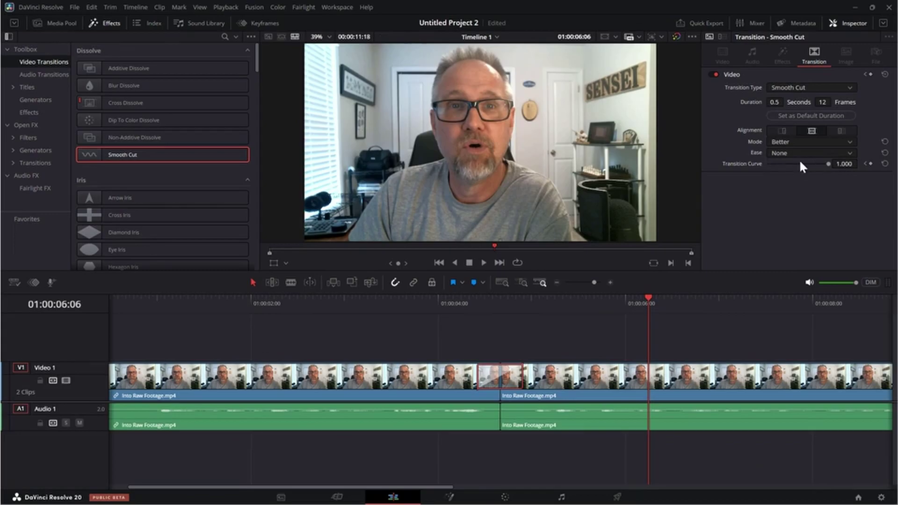
pyautogui.click(783, 164)
pyautogui.moveTo(489, 305)
pyautogui.mouseDown()
pyautogui.moveTo(512, 305)
pyautogui.moveTo(487, 306)
pyautogui.moveTo(500, 306)
pyautogui.mouseUp()
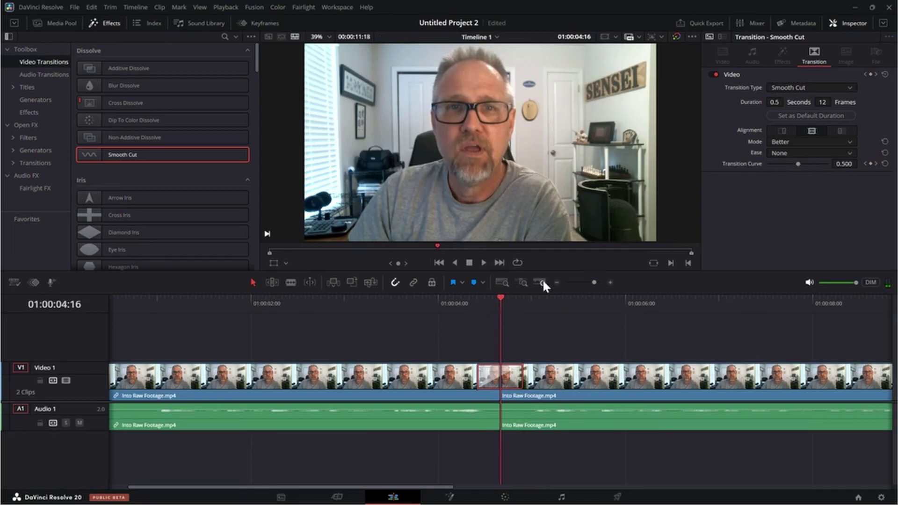
pyautogui.moveTo(506, 299)
pyautogui.mouseDown()
pyautogui.moveTo(524, 295)
pyautogui.moveTo(497, 302)
pyautogui.mouseUp()
pyautogui.click(776, 155)
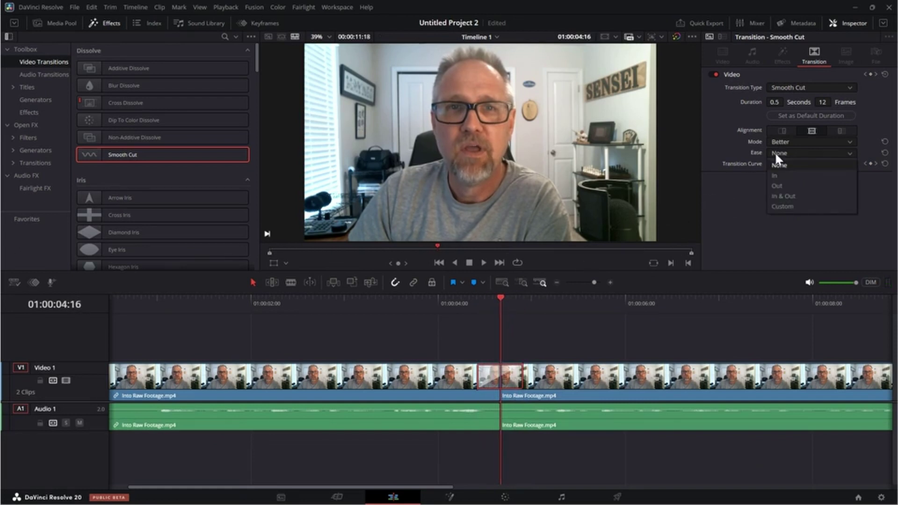
pyautogui.click(737, 200)
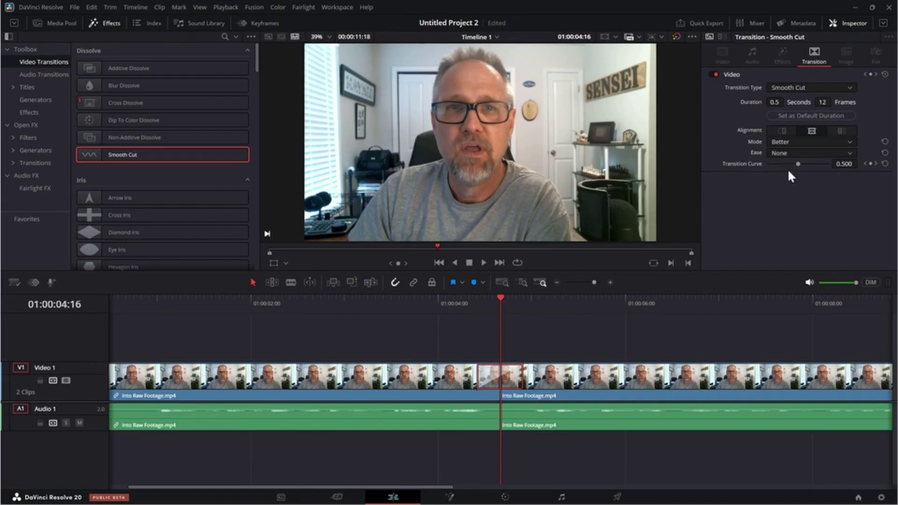